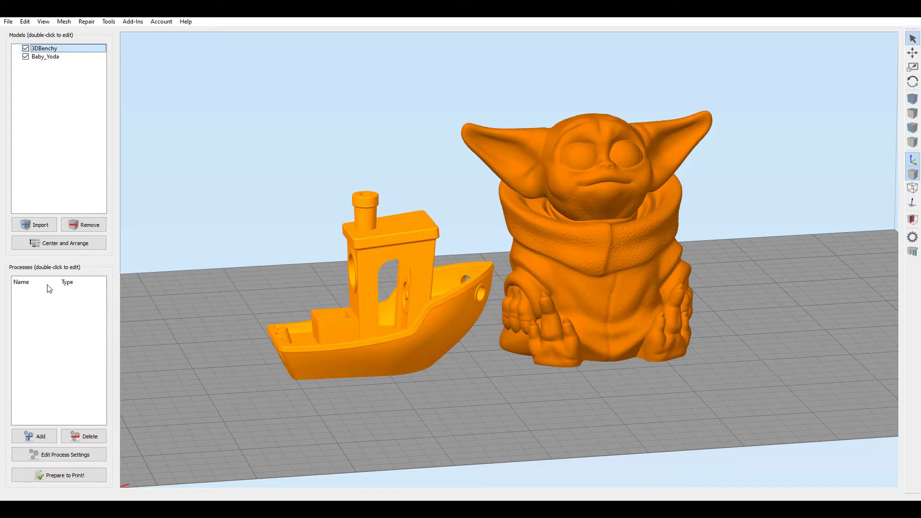
Add a first print process with the PLA-RASCUNHO profile and apply it only to the Baby_Yoda model
click(38, 437)
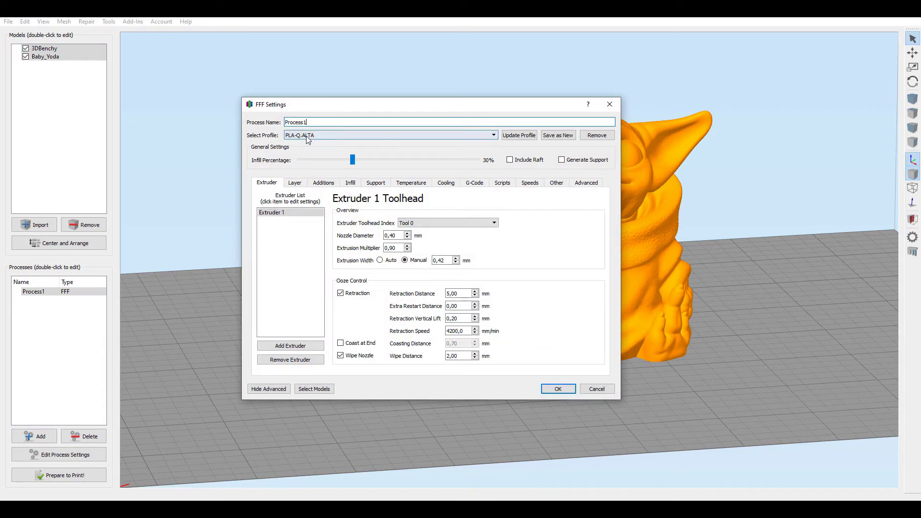
click(307, 137)
click(307, 155)
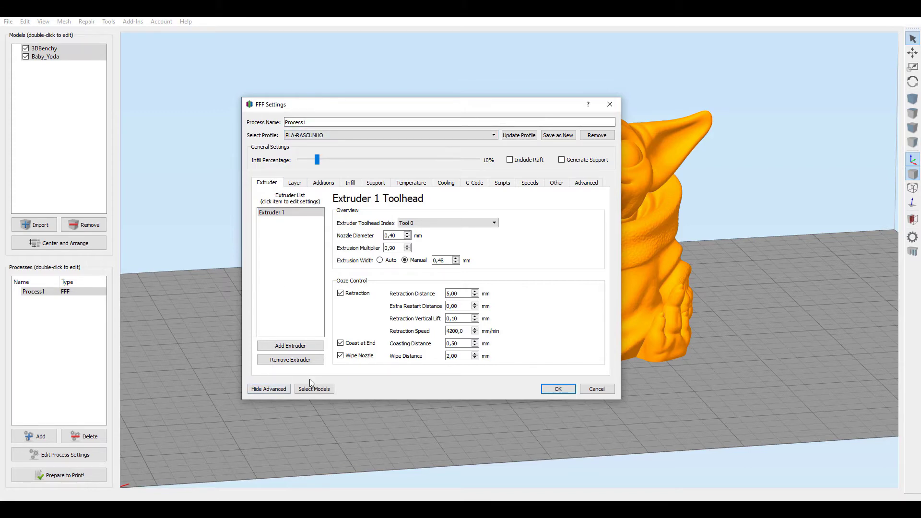
click(324, 388)
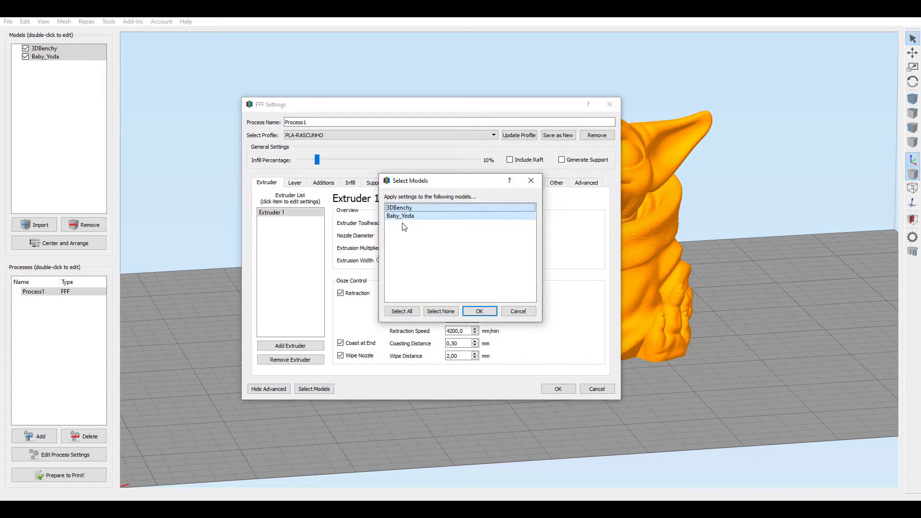
click(441, 311)
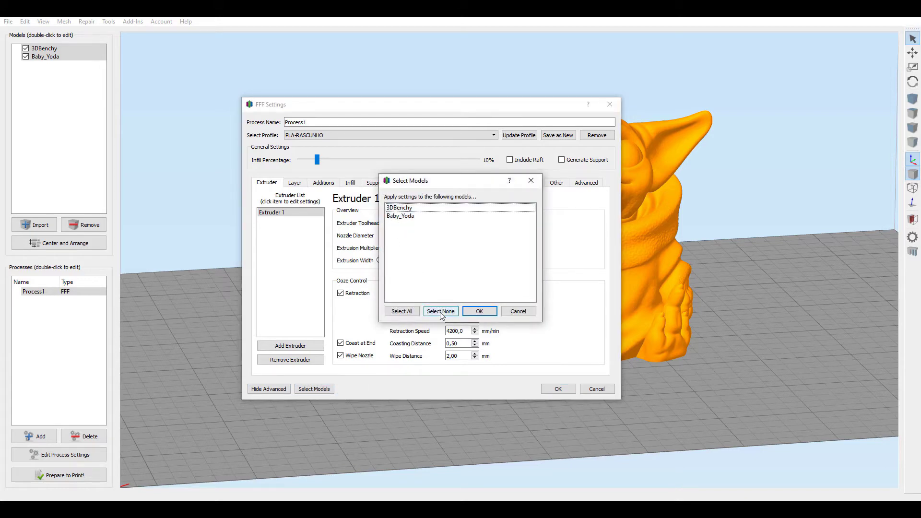
click(414, 217)
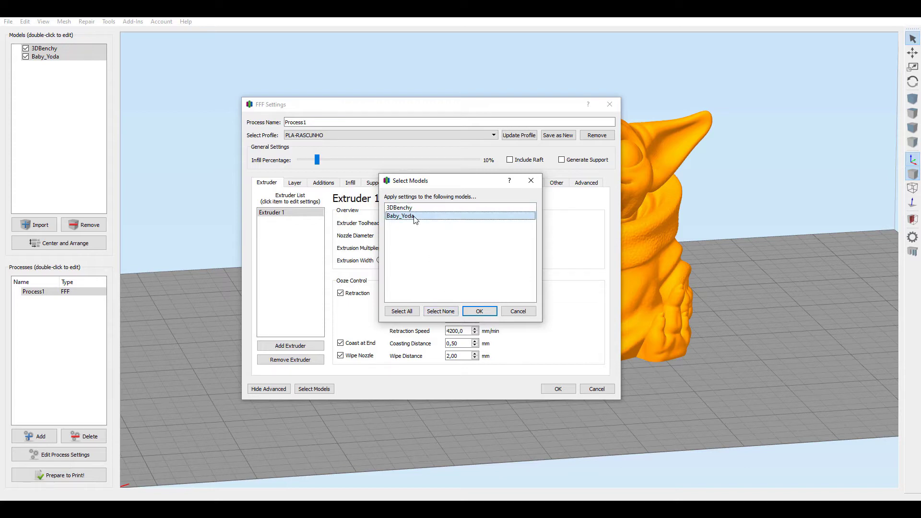
click(481, 312)
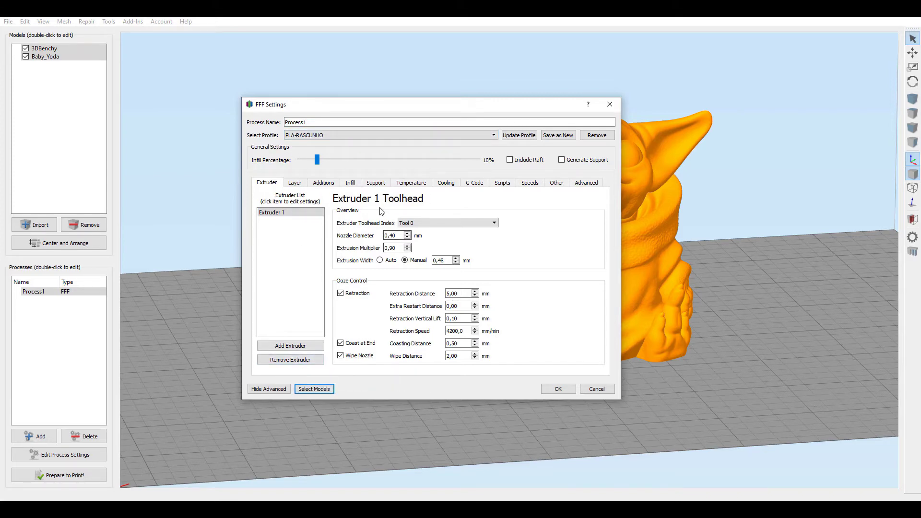
click(557, 389)
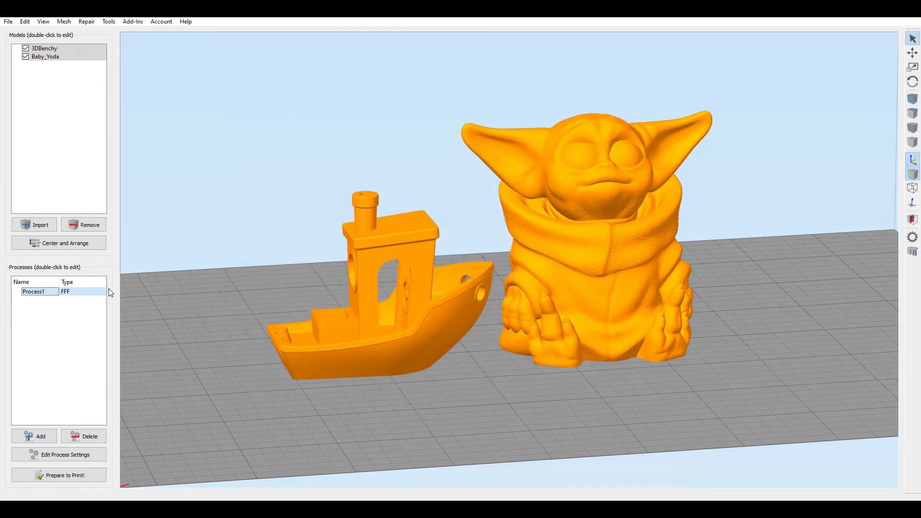
Add a second print process with the PLA-Q.ALTA profile and apply it only to the 3DBenchy model
click(38, 436)
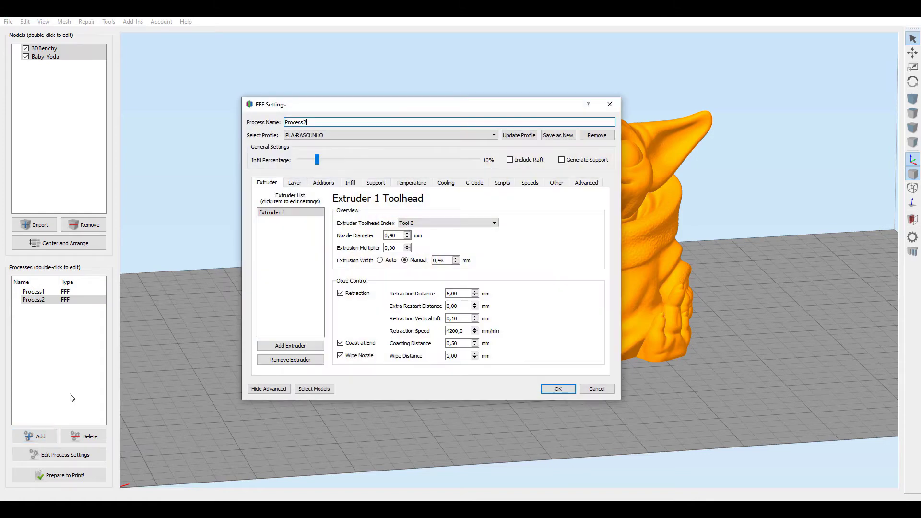
click(312, 137)
click(314, 154)
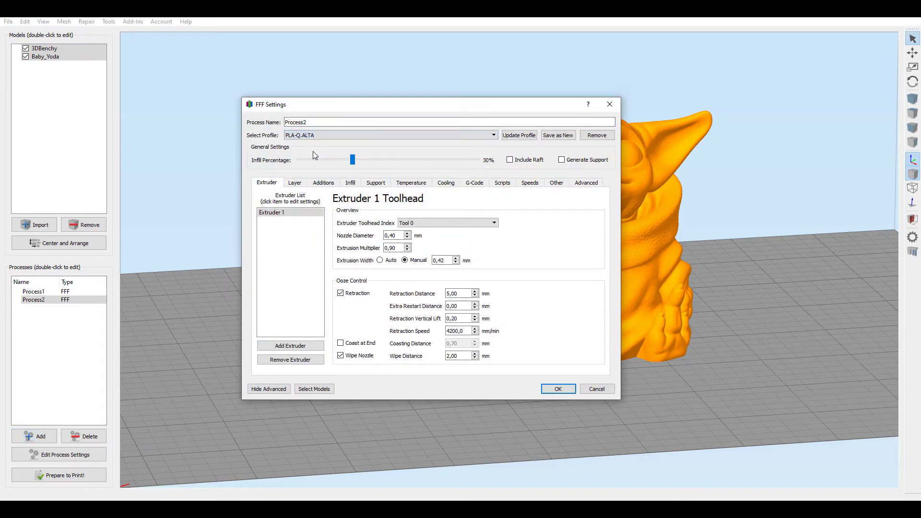
click(313, 390)
click(439, 312)
click(412, 209)
click(480, 312)
click(556, 389)
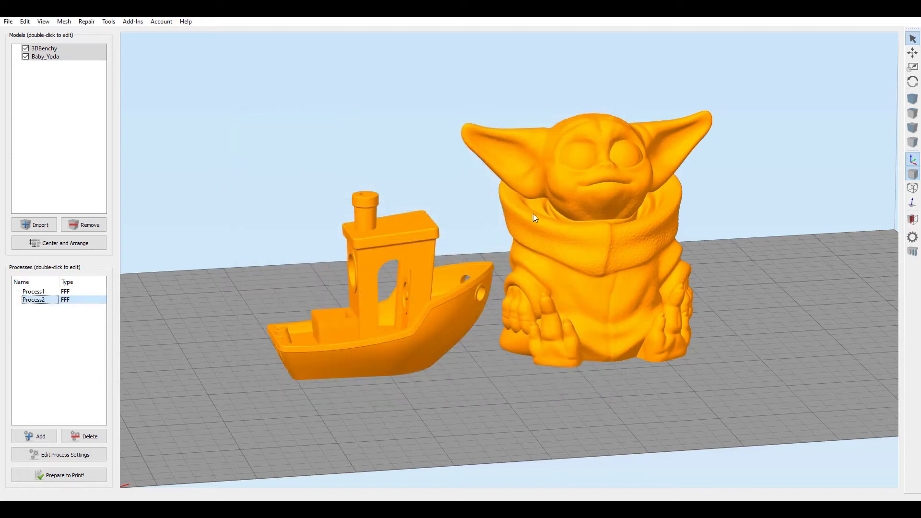
Check which model each process covers, and slice both processes together in sequential object-by-object mode with 64 mm maximum height clearance
click(40, 293)
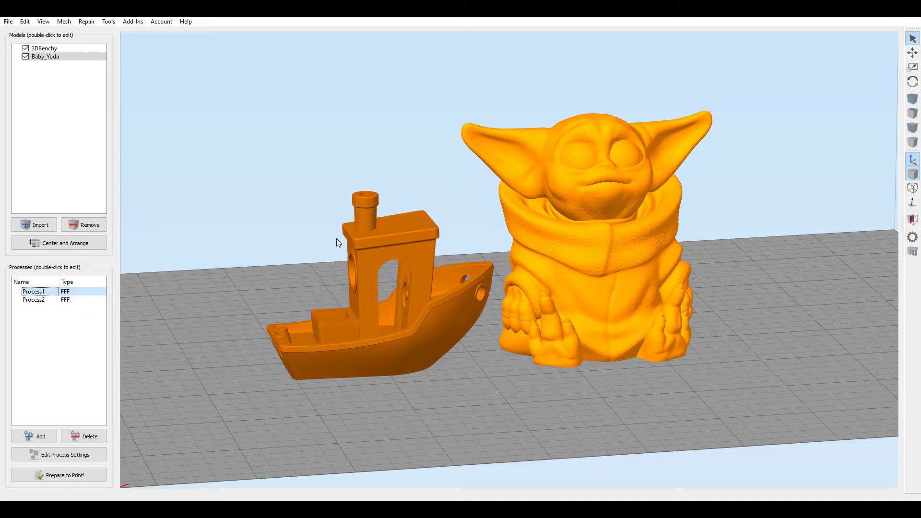
click(38, 302)
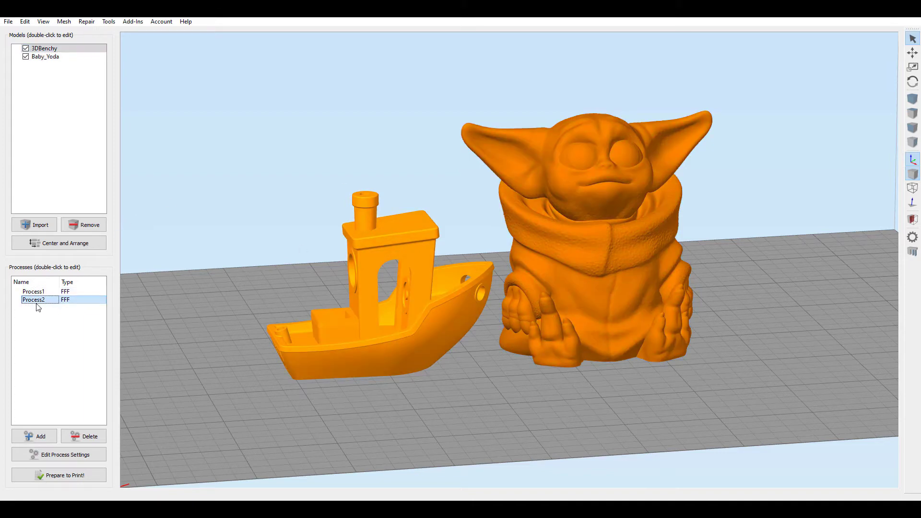
click(75, 478)
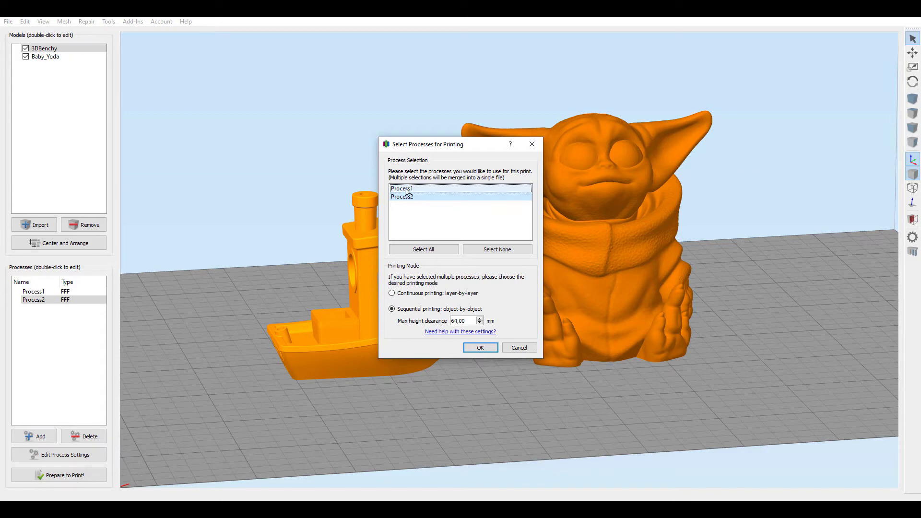
click(420, 251)
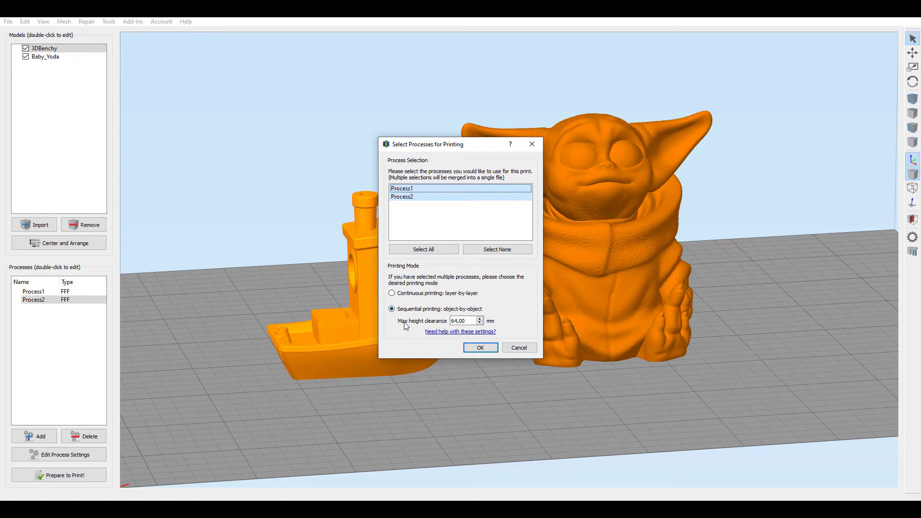
double_click(469, 321)
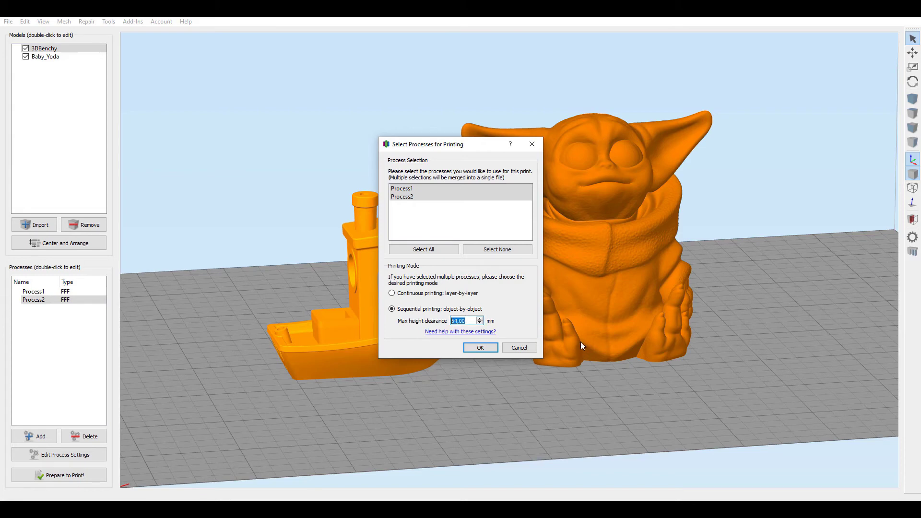
click(481, 348)
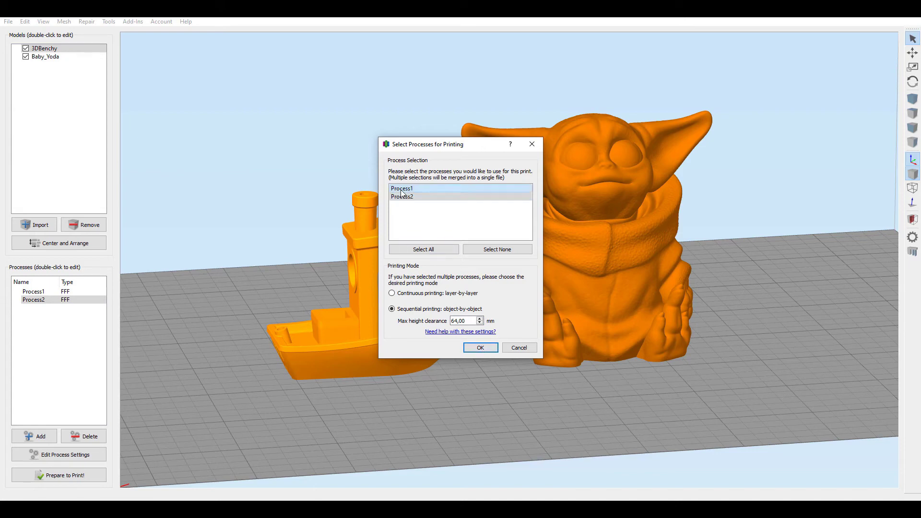
click(407, 253)
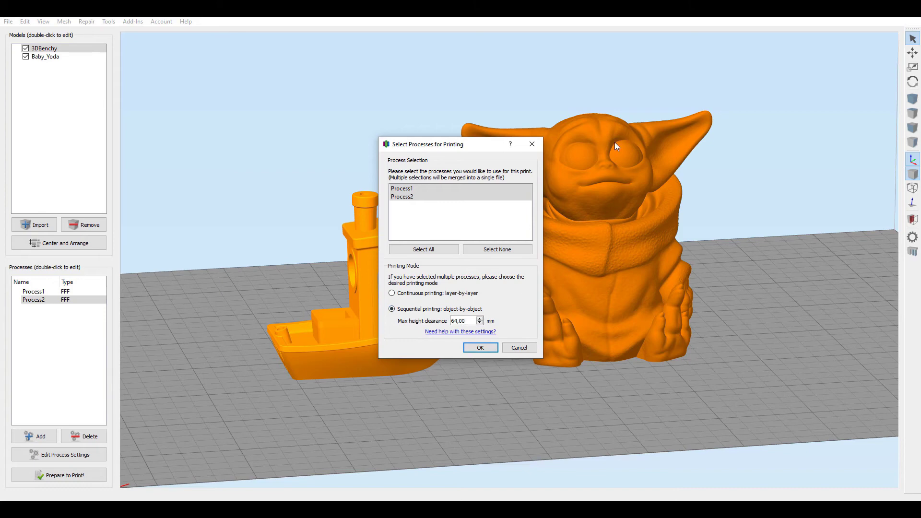
click(481, 348)
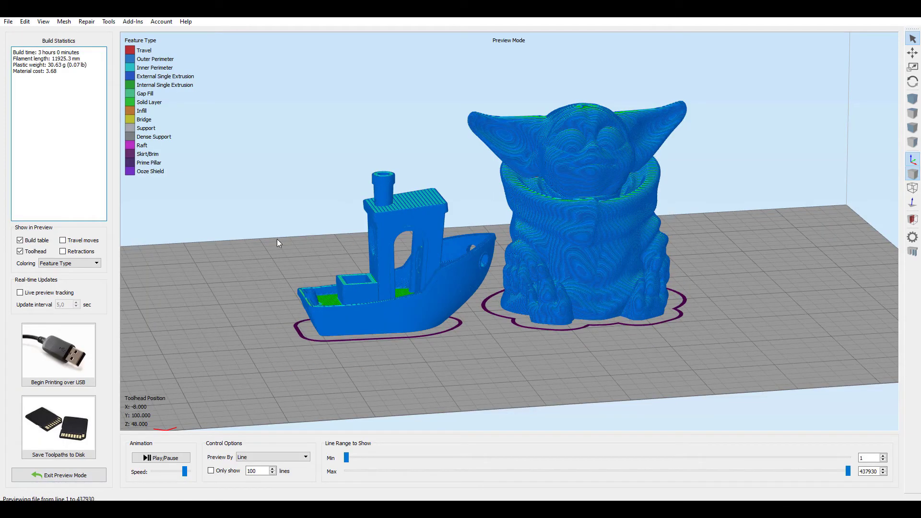
Examine the toolpath preview of both models and the toolhead's position over the last lines of the print, and exit the preview
mouse_move(848, 471)
mouse_down()
mouse_move(343, 469)
mouse_move(552, 483)
mouse_move(843, 474)
mouse_up()
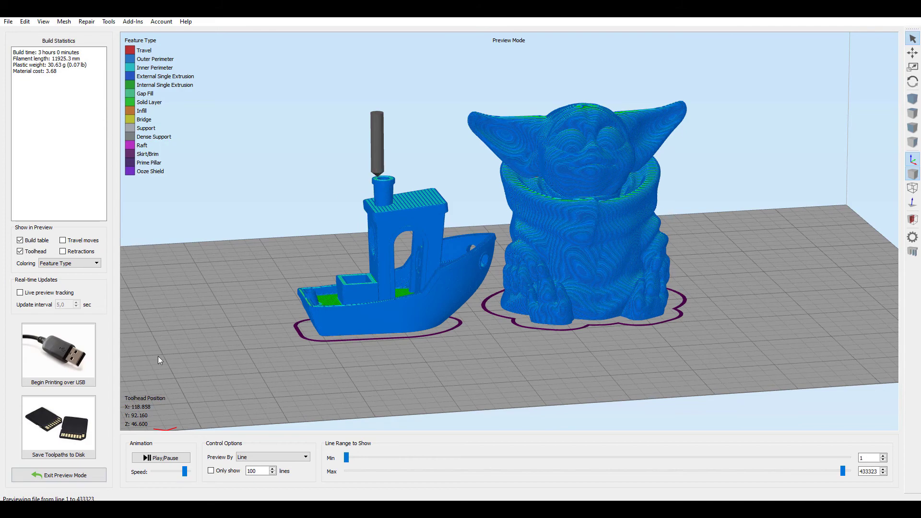
scroll(198, 344, up, 5)
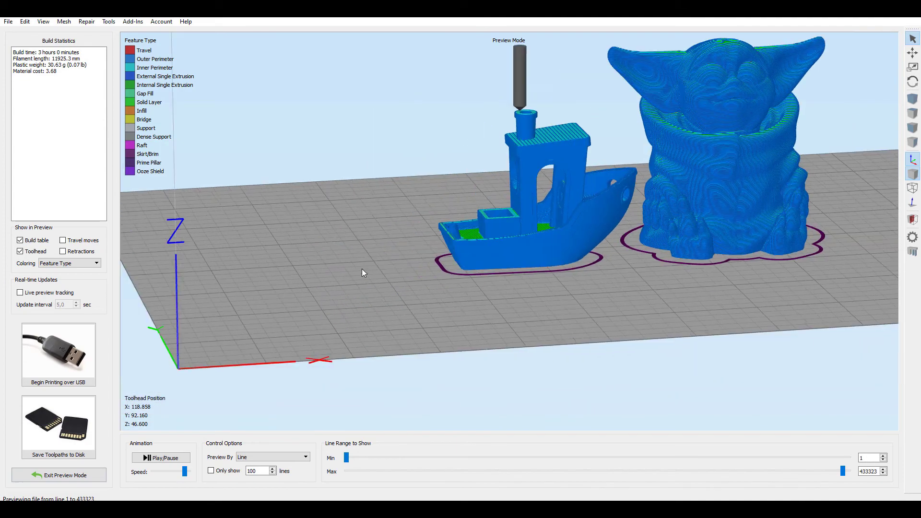
right_drag(473, 260, 339, 330)
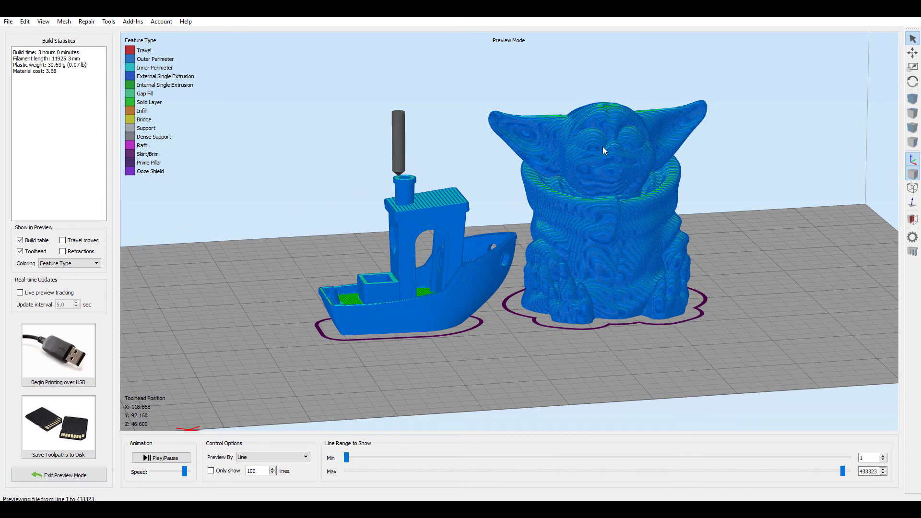
drag(656, 323, 600, 315)
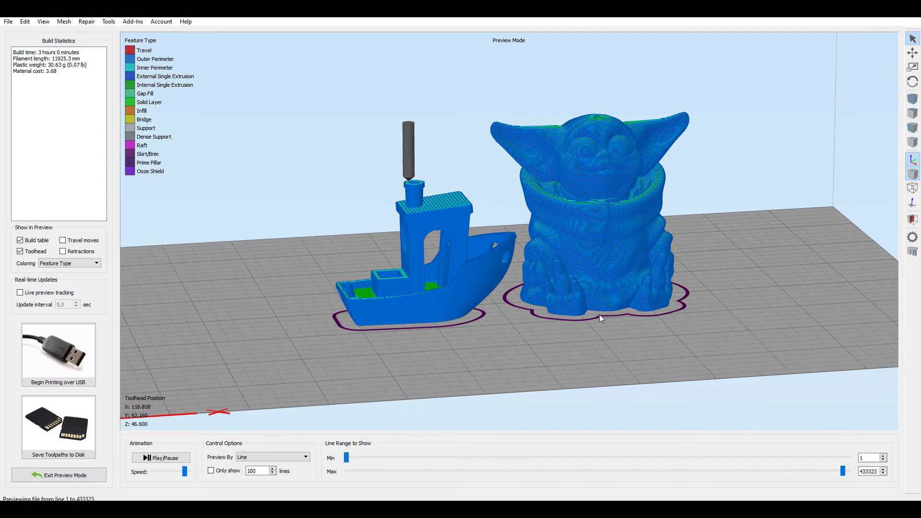
drag(845, 474, 849, 469)
middle_drag(524, 324, 613, 323)
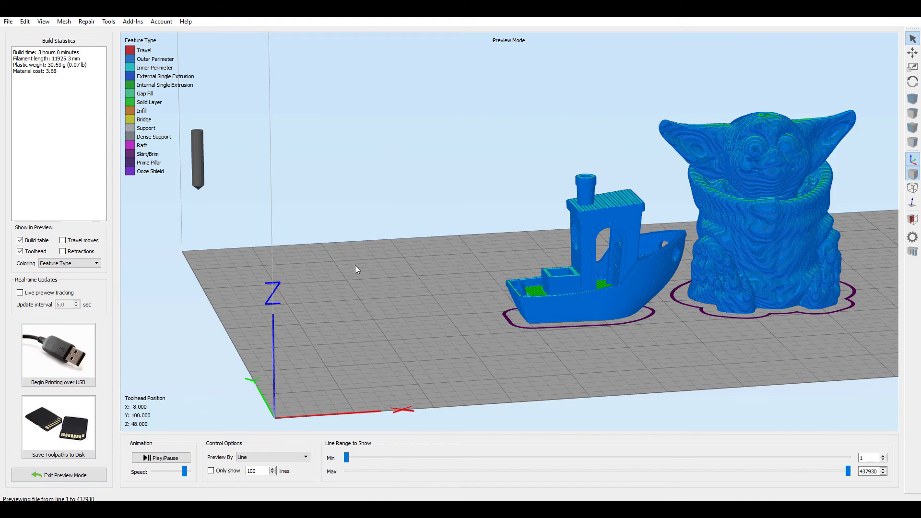
middle_drag(355, 266, 353, 267)
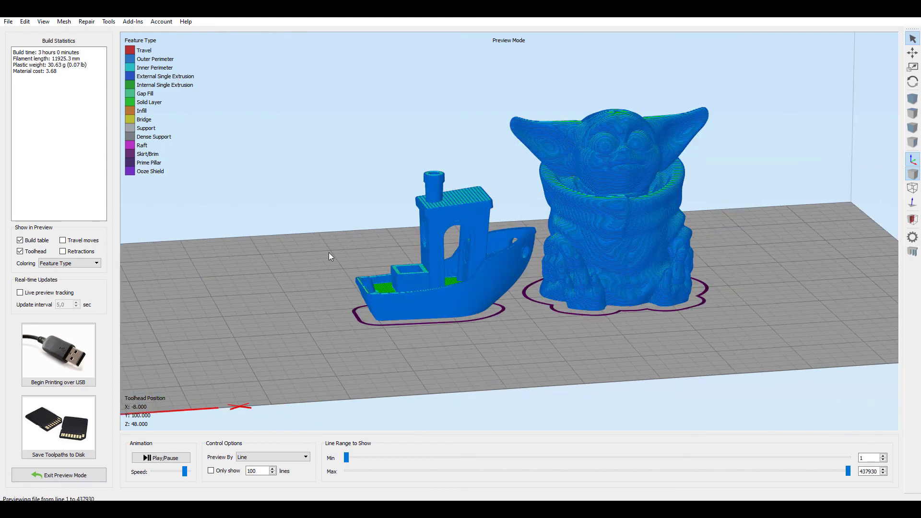
scroll(585, 270, down, 2)
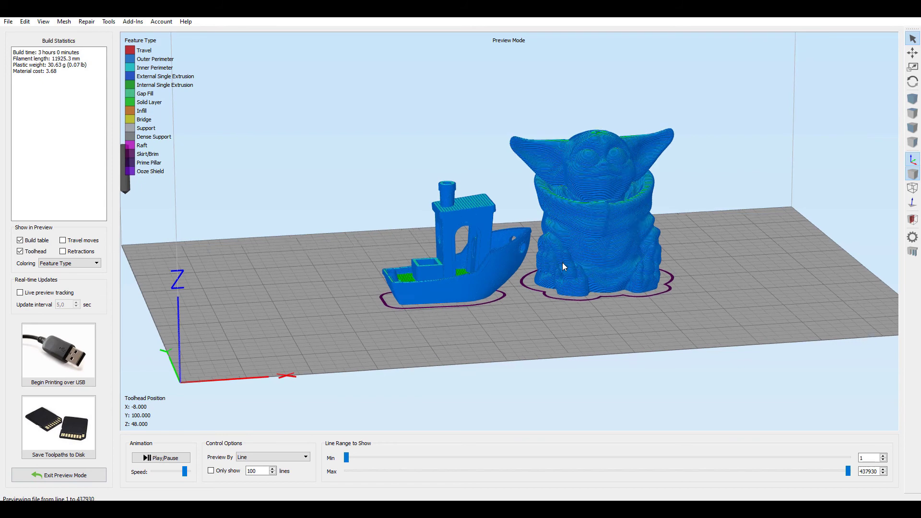
middle_drag(563, 265, 518, 273)
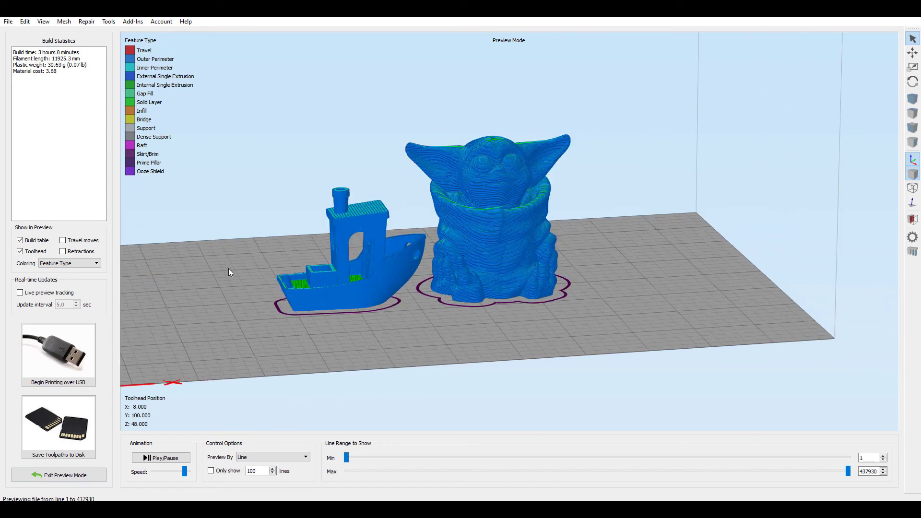
middle_drag(229, 273, 241, 278)
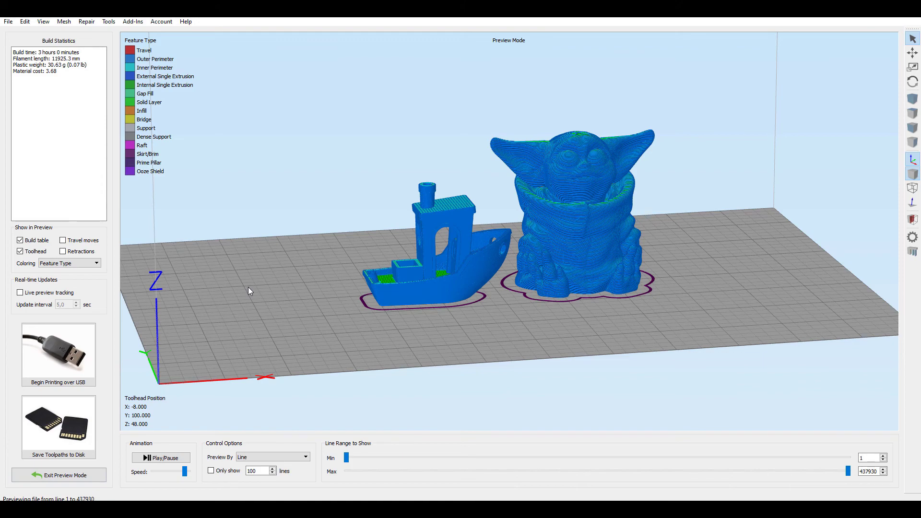
click(52, 475)
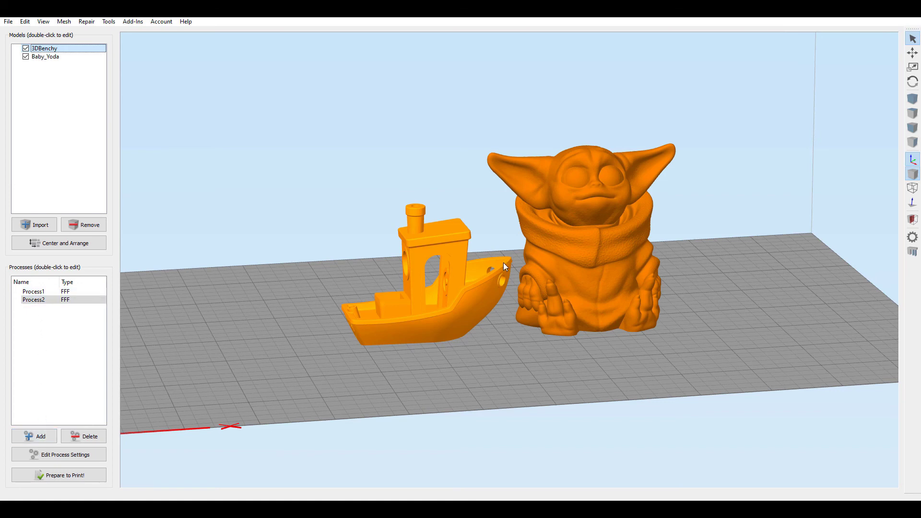
Select Process2, the process assigned to the 3DBenchy model
click(40, 300)
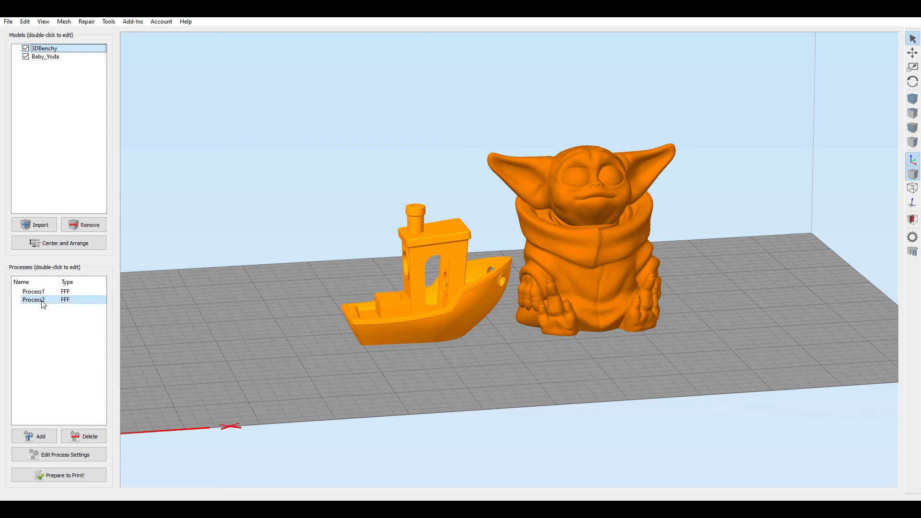